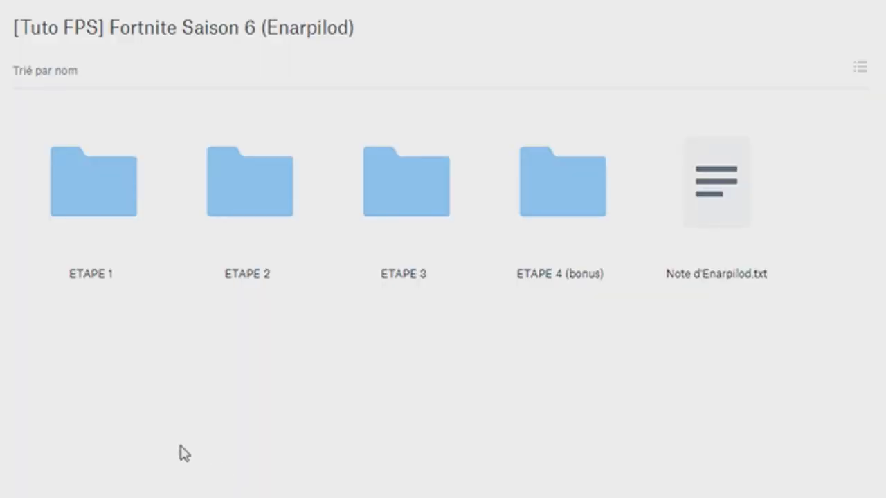
View the WindowsClient files inside ETAPE 1 of the shared folder, return to the top folder and open its download options.
left_click(83, 209)
left_click(389, 229)
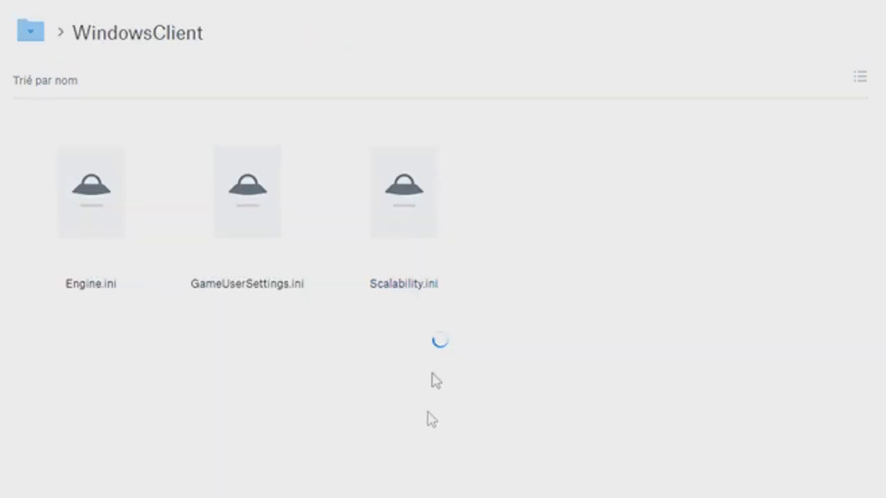
key("alt+Left")
key("alt+Left")
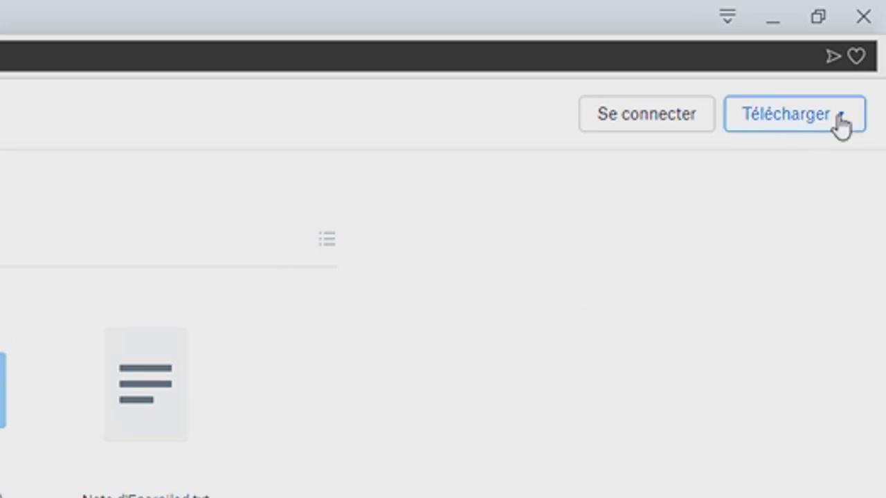
left_click(841, 125)
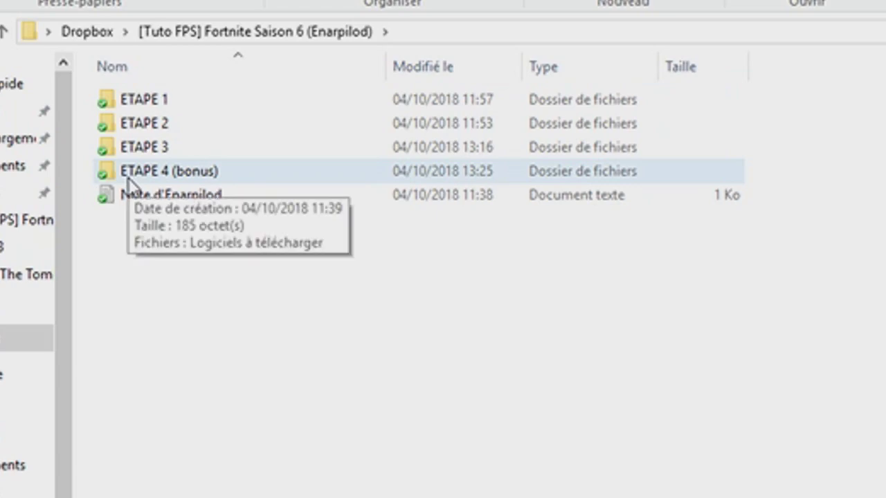
Open the ETAPE 1 folder in File Explorer, read the Comment faire text file and close it.
double_click(154, 104)
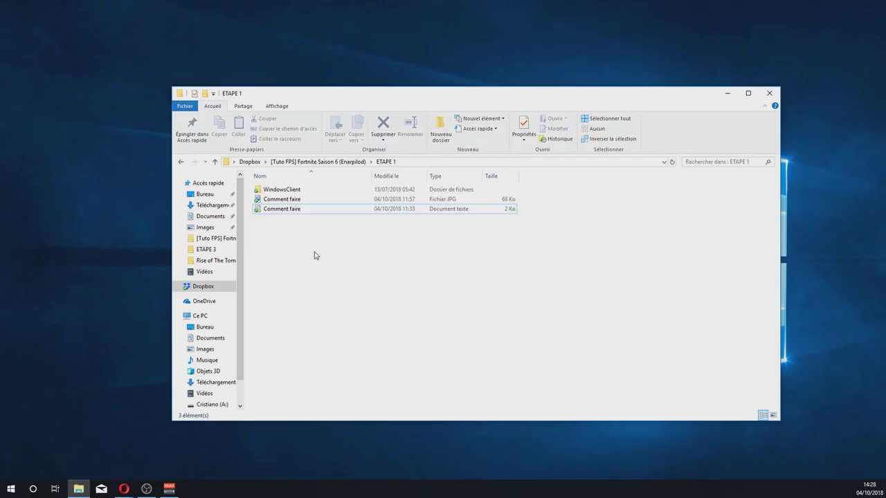
left_click(281, 214)
double_click(280, 211)
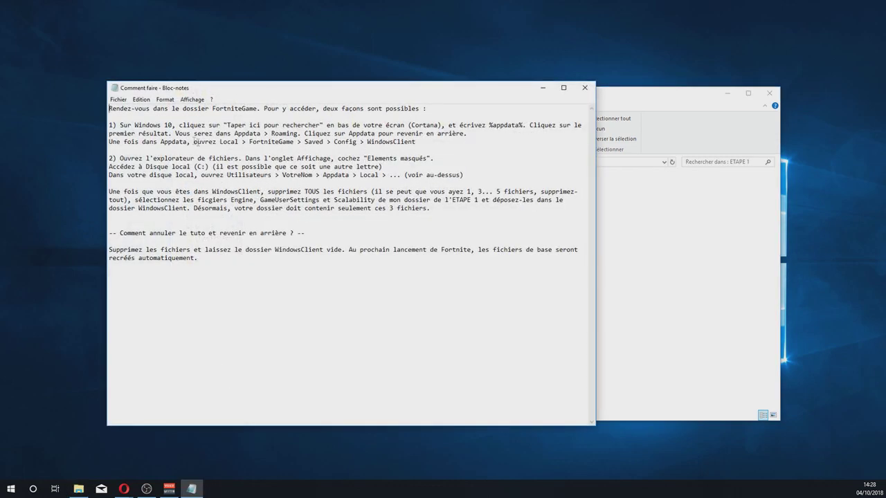
left_click(585, 88)
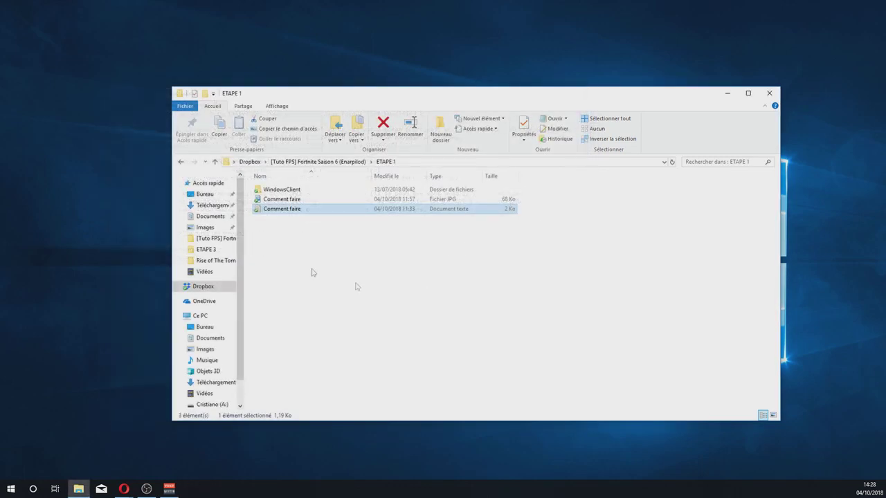
View and close the Comment faire picture in ETAPE 1, and open the WindowsClient folder beside it.
left_click(271, 200)
double_click(272, 200)
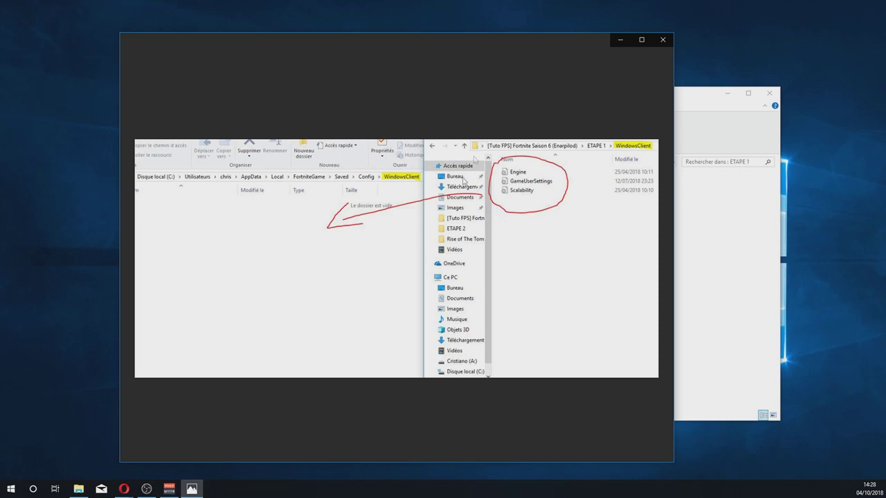
left_click(663, 40)
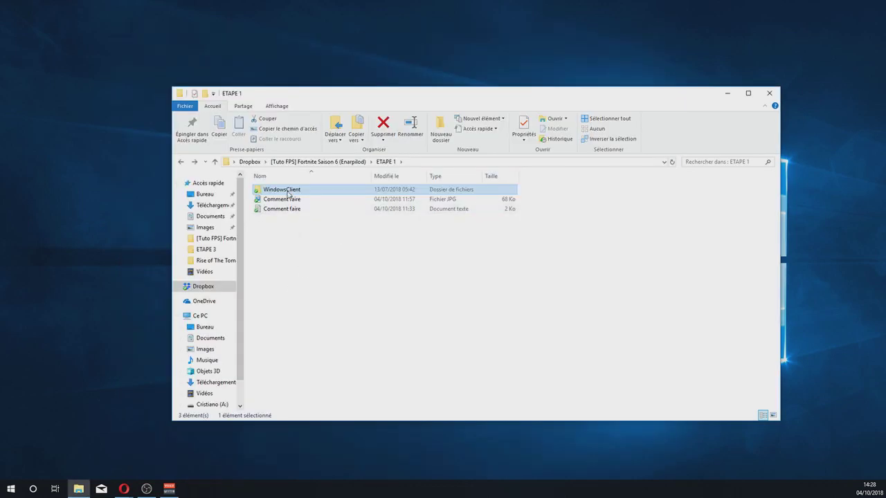
double_click(288, 192)
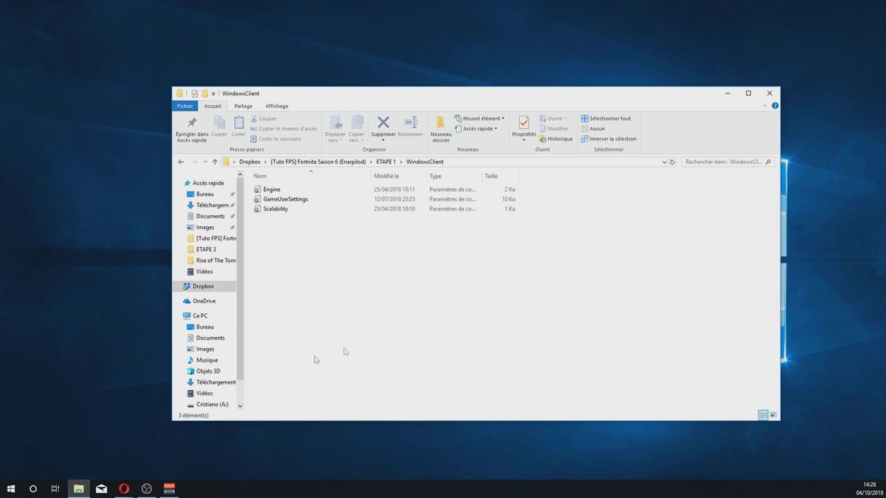
Search Windows for %appdata%, open the resulting folder and go up to its parent AppData folder.
left_click(32, 489)
type("%appdata%")
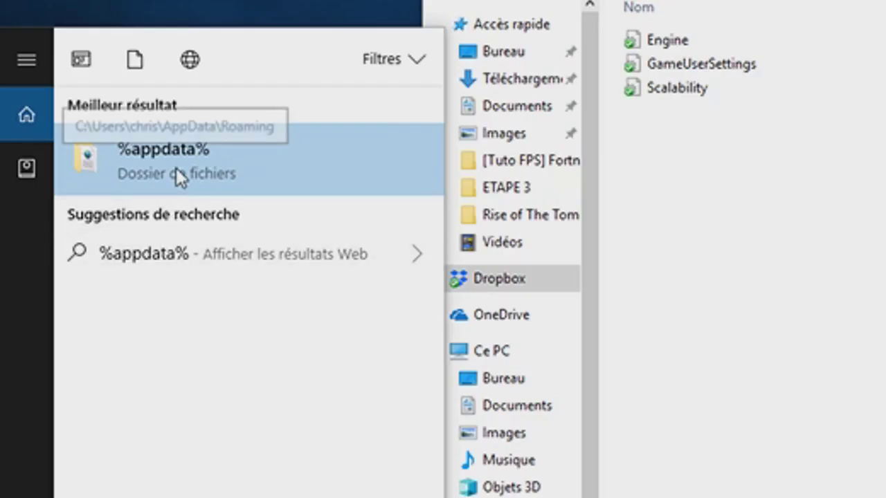
left_click(173, 173)
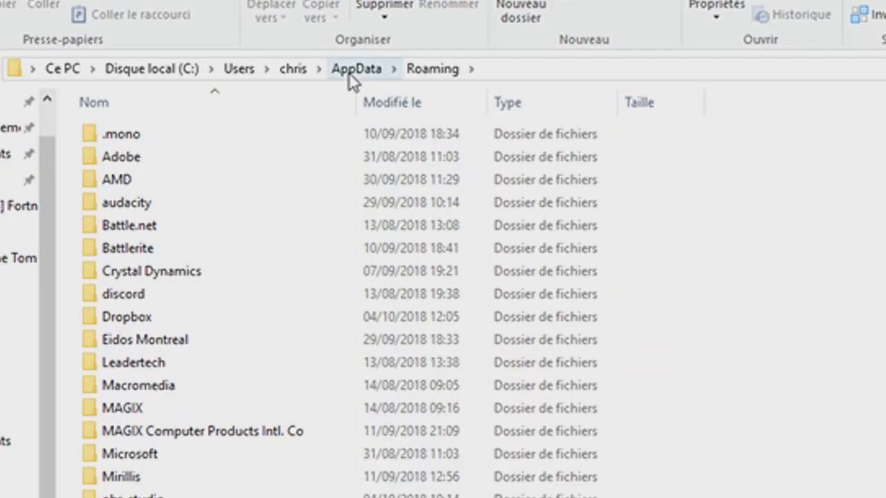
left_click(353, 69)
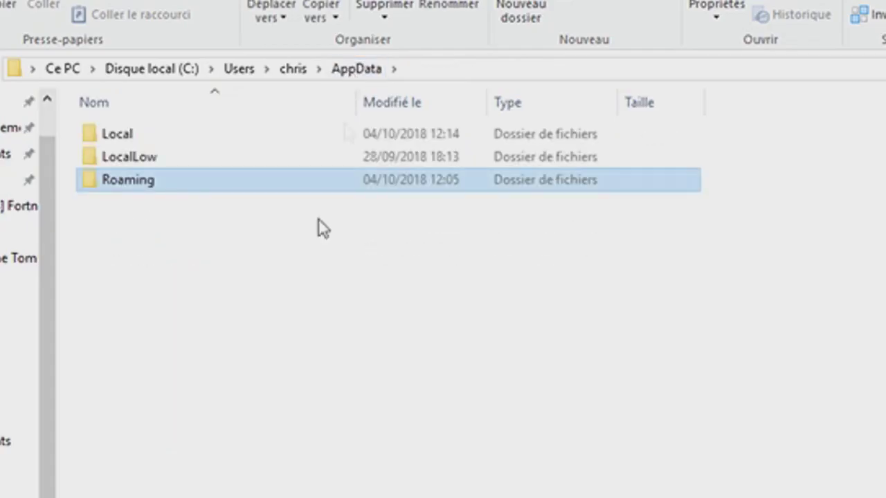
Open the game's configuration folder at Local > FortniteGame > Saved > Config > WindowsClient.
double_click(146, 134)
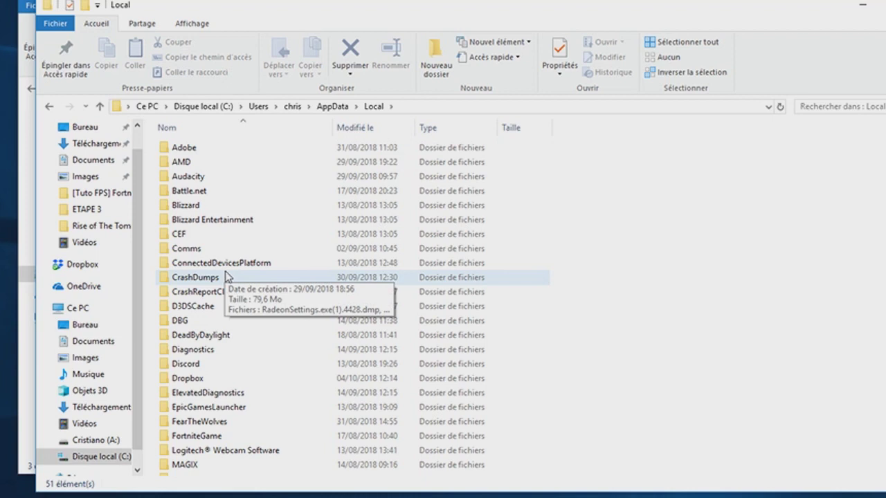
scroll(280, 495, "down", 1)
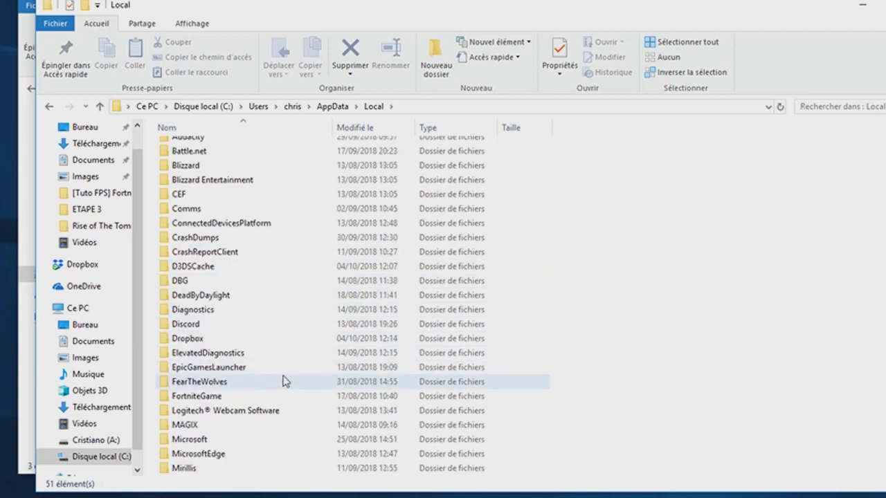
double_click(227, 396)
double_click(203, 150)
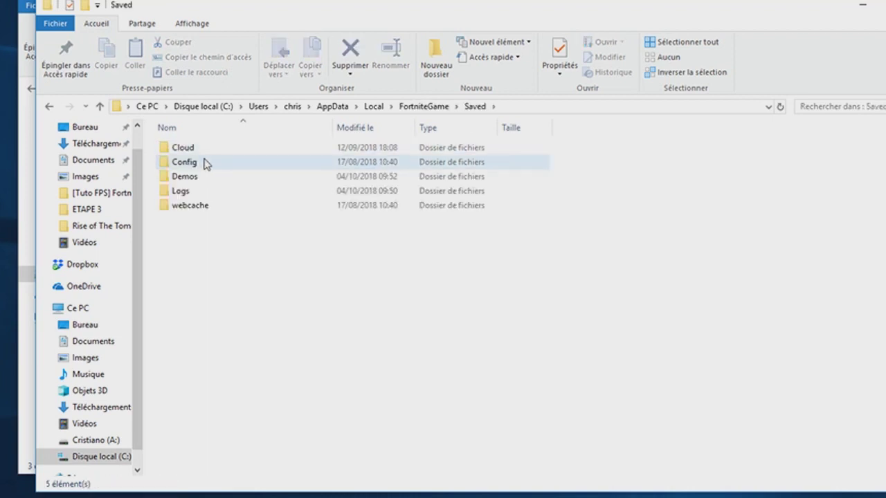
double_click(203, 163)
double_click(227, 163)
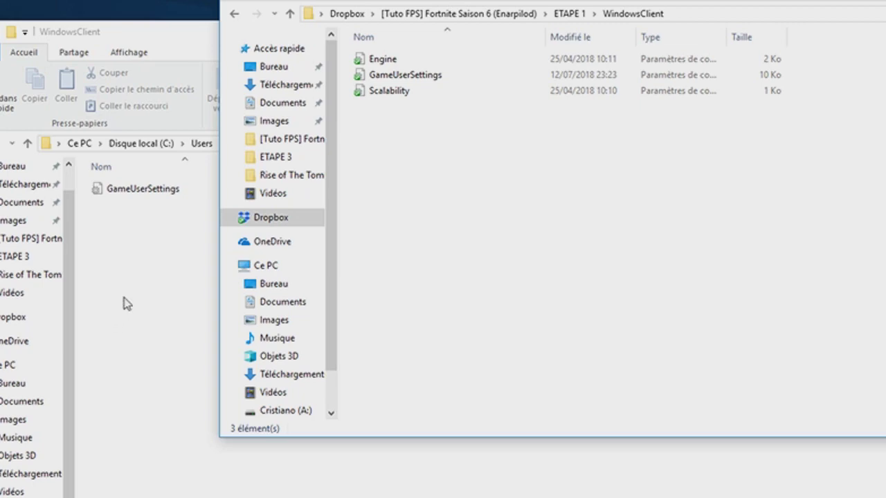
Delete the GameUserSettings file from the game's WindowsClient folder.
left_click(127, 303)
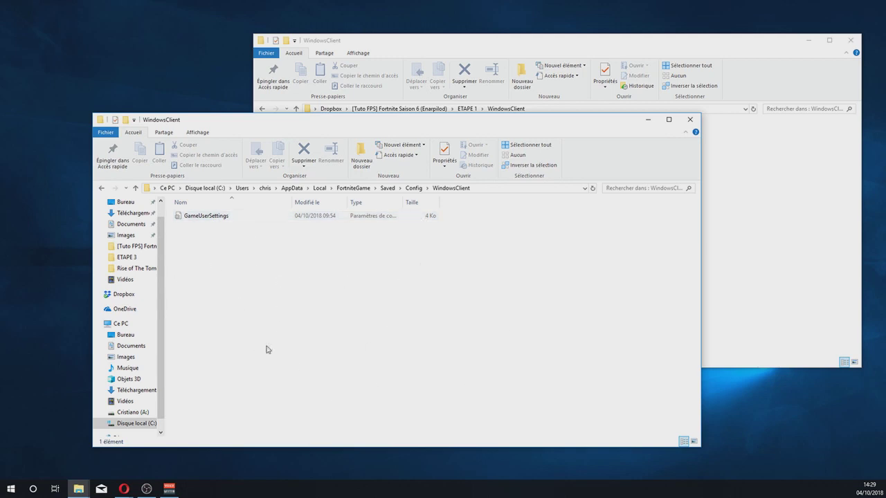
left_click_drag(256, 353, 210, 219)
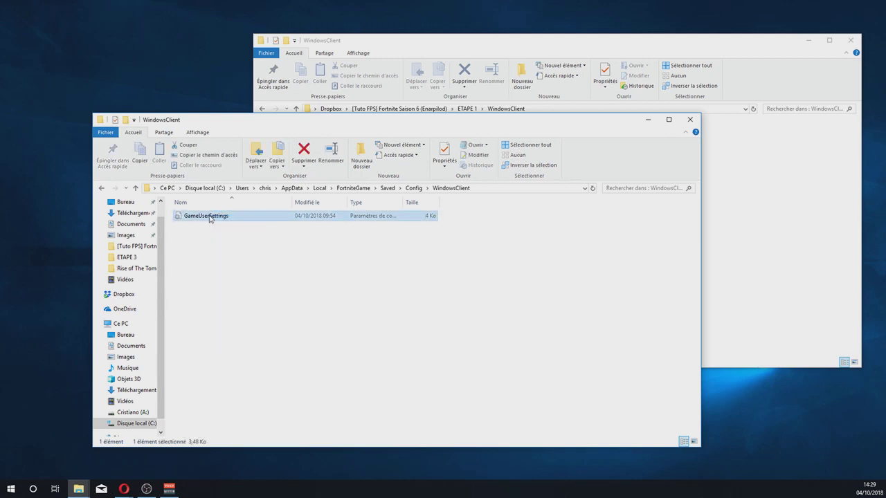
key("Delete")
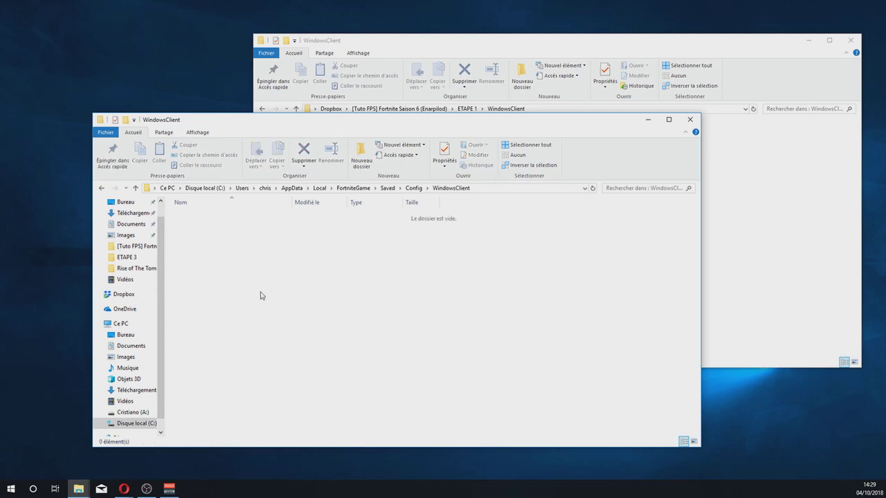
Copy Engine, GameUserSettings and Scalability from ETAPE 1's WindowsClient folder into the game's WindowsClient folder.
left_click_drag(371, 41, 534, 47)
left_click_drag(570, 221, 518, 143)
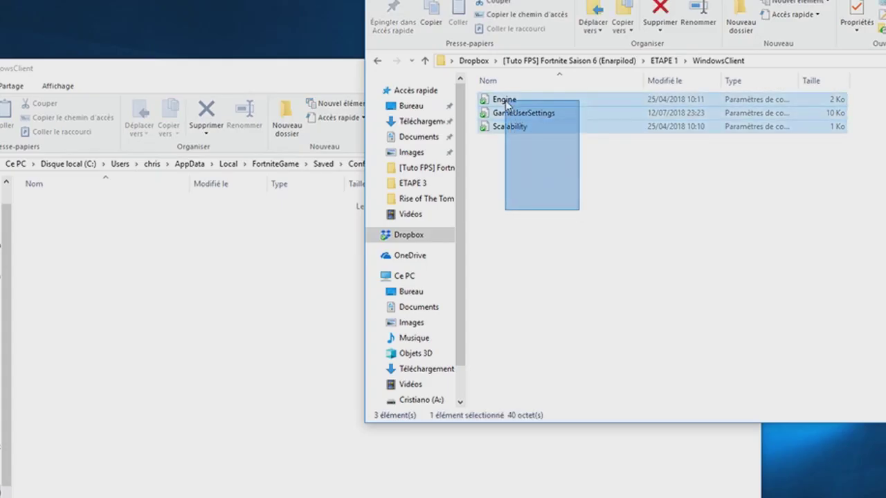
left_click_drag(506, 101, 505, 100)
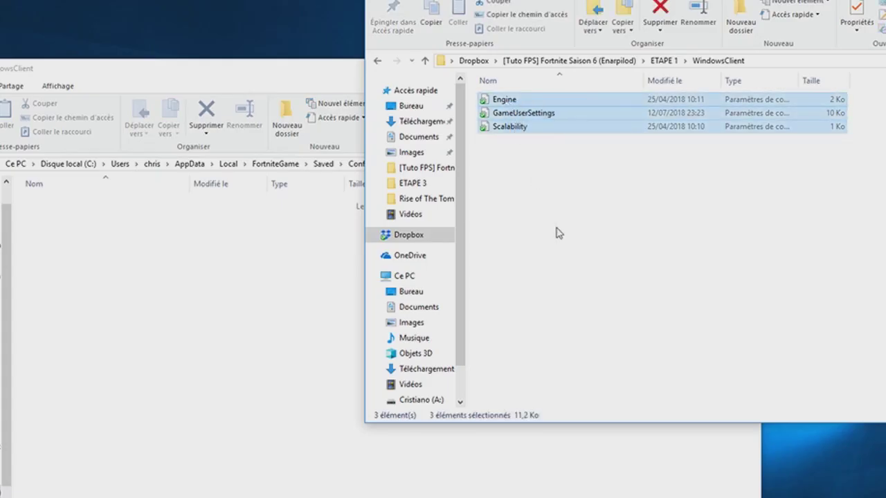
right_click(516, 132)
left_click(566, 321)
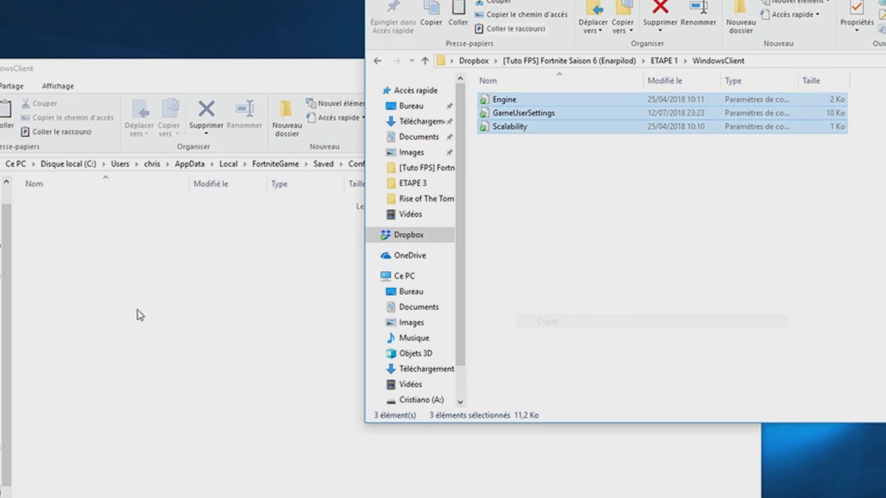
right_click(136, 315)
left_click(163, 409)
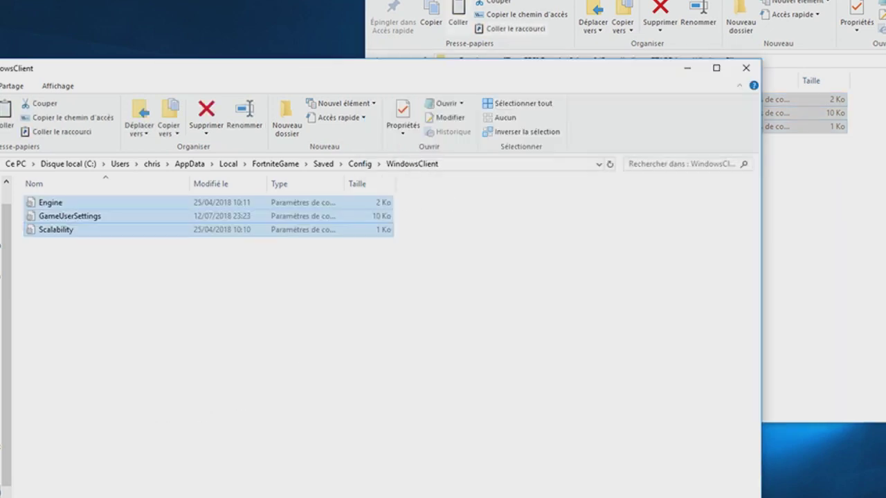
left_click(532, 116)
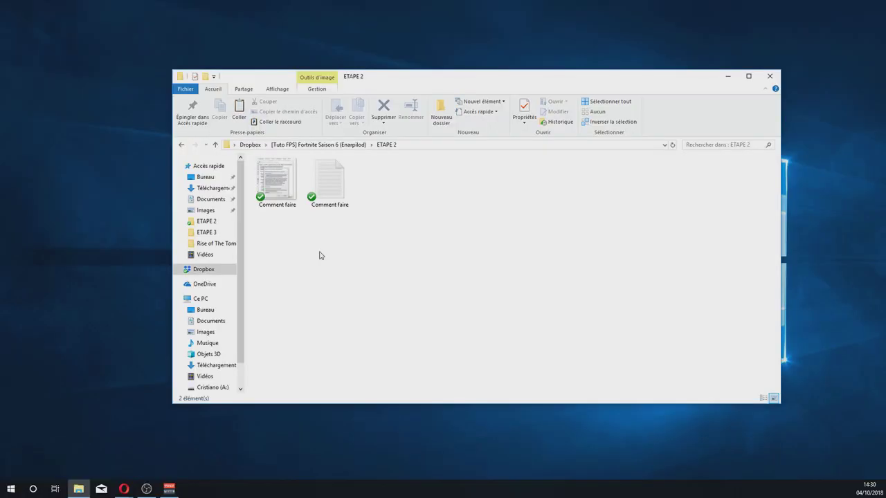
Read the Comment faire text file in the ETAPE 2 folder and close it.
double_click(340, 184)
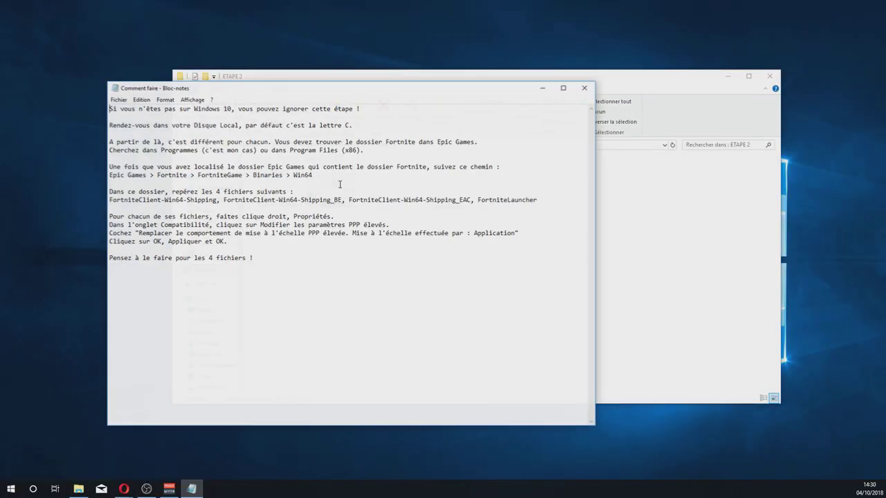
left_click_drag(217, 93, 327, 96)
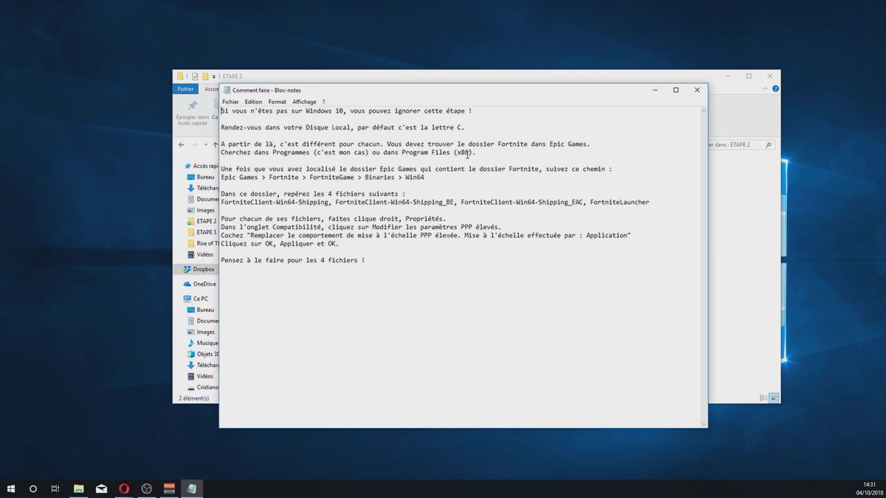
left_click(697, 90)
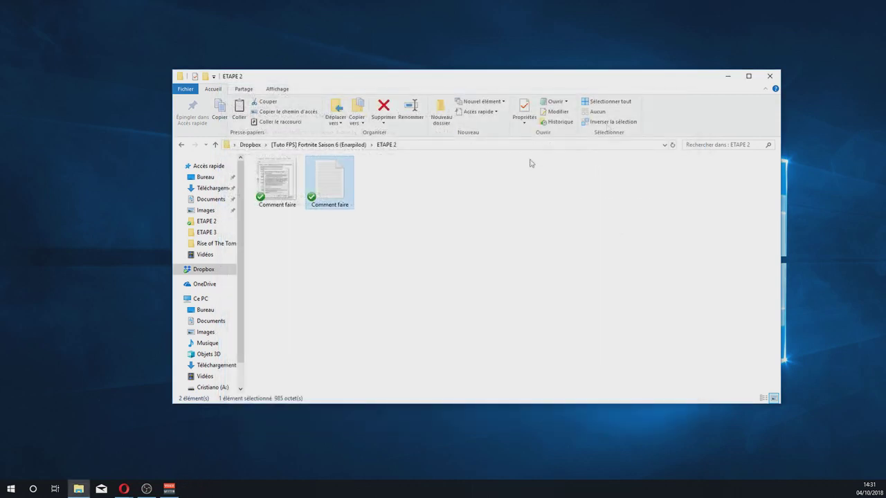
Open a new File Explorer window, check the contents of the A: and C: drives and return to A:.
right_click(78, 488)
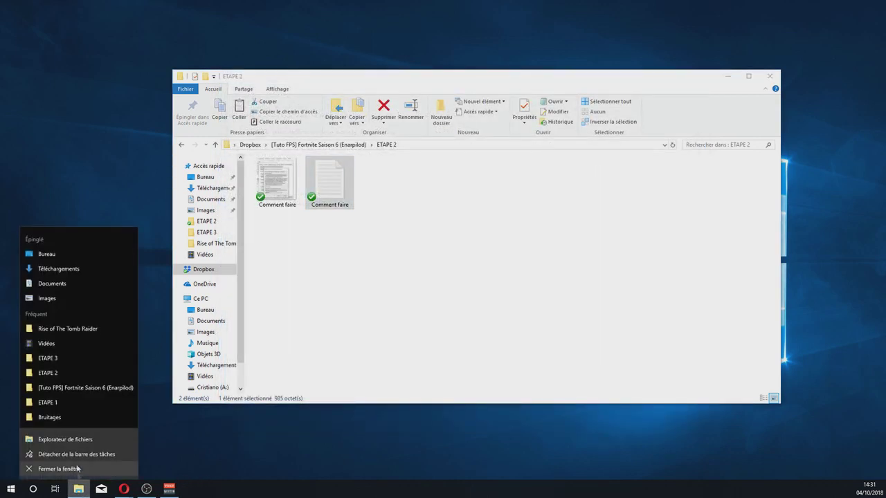
left_click(72, 447)
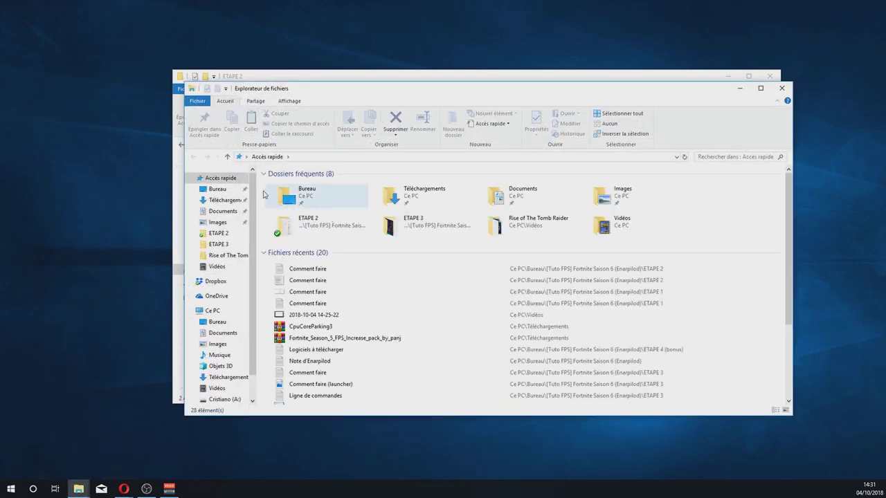
scroll(221, 291, "down", 1)
left_click(224, 373)
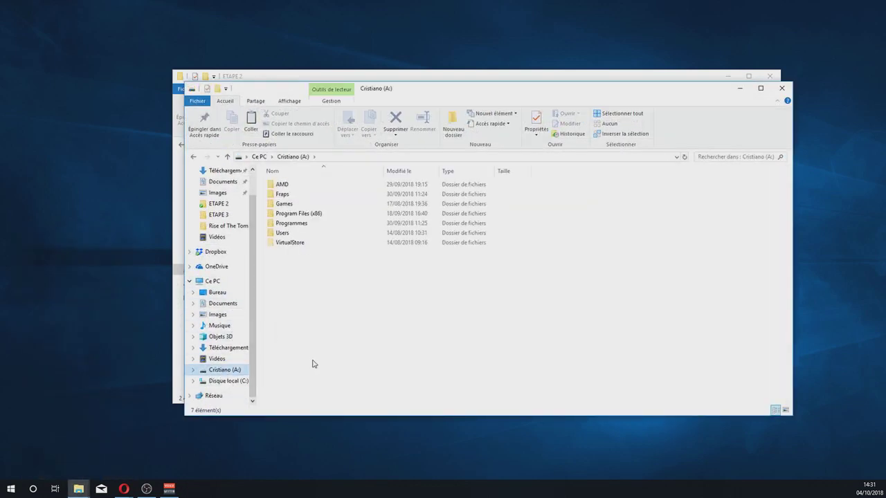
left_click(229, 385)
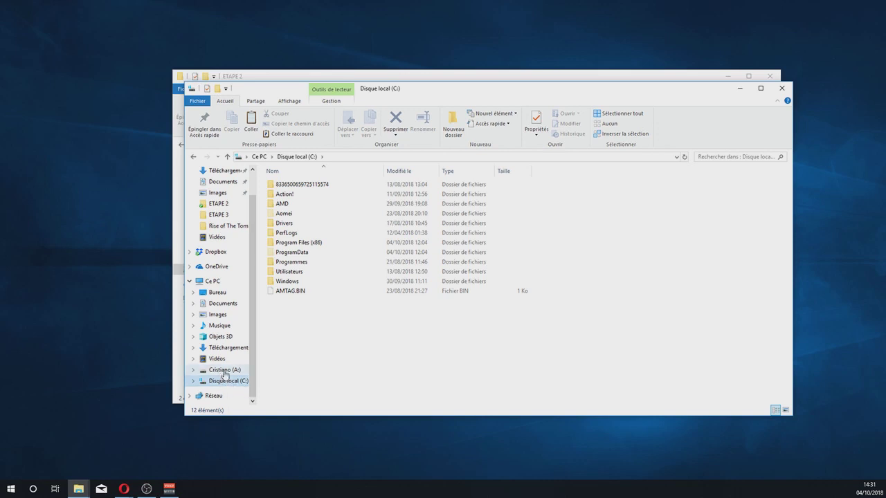
left_click(222, 371)
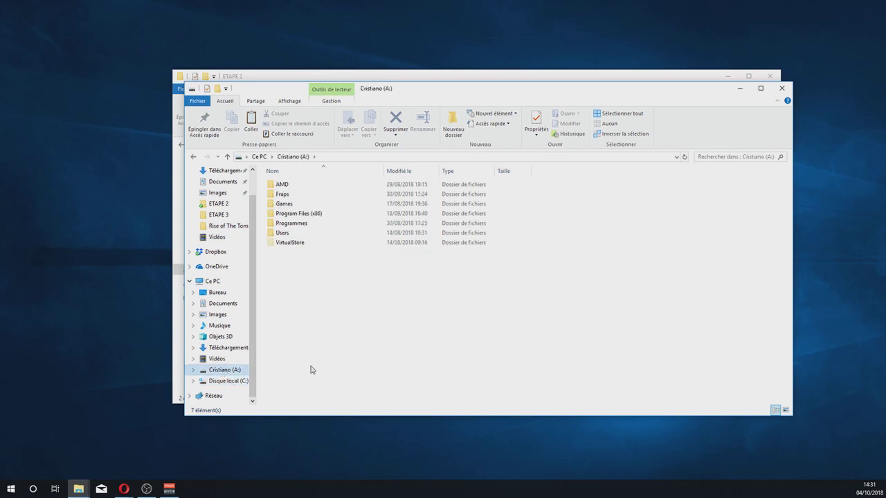
Look for the Fortnite folder under Programmes > Epic Games on the A: drive and return to the drive's root.
double_click(292, 224)
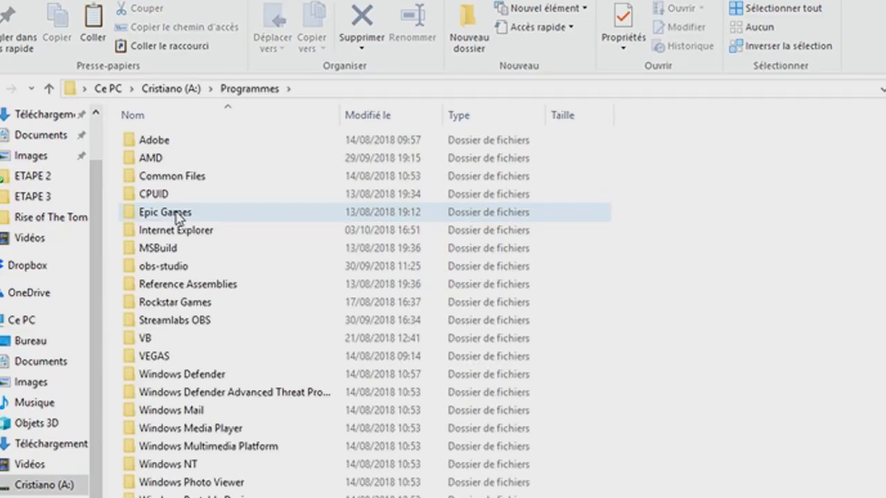
double_click(166, 213)
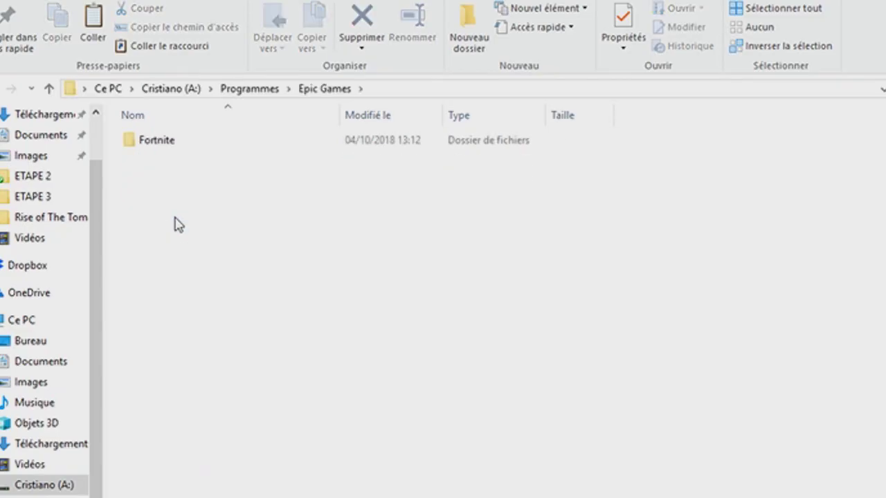
left_click(184, 90)
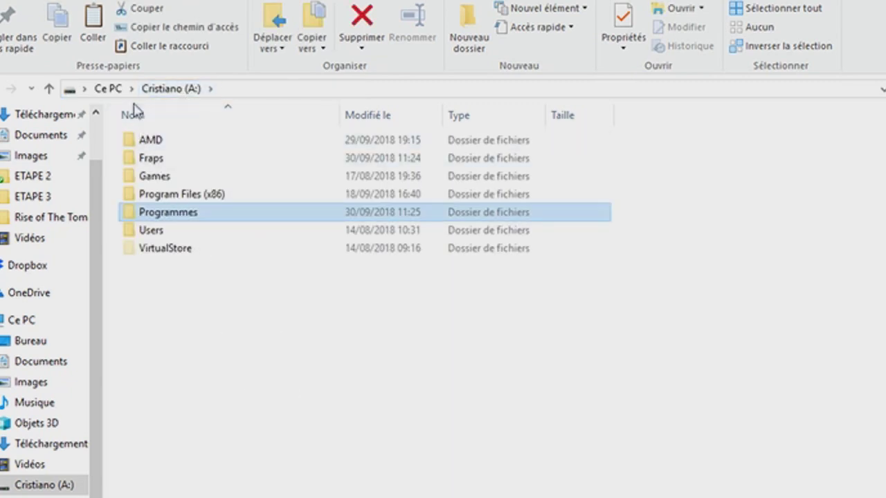
Look for the Fortnite folder under Program Files (x86) > Epic Games and return to the root of the A: drive.
double_click(168, 195)
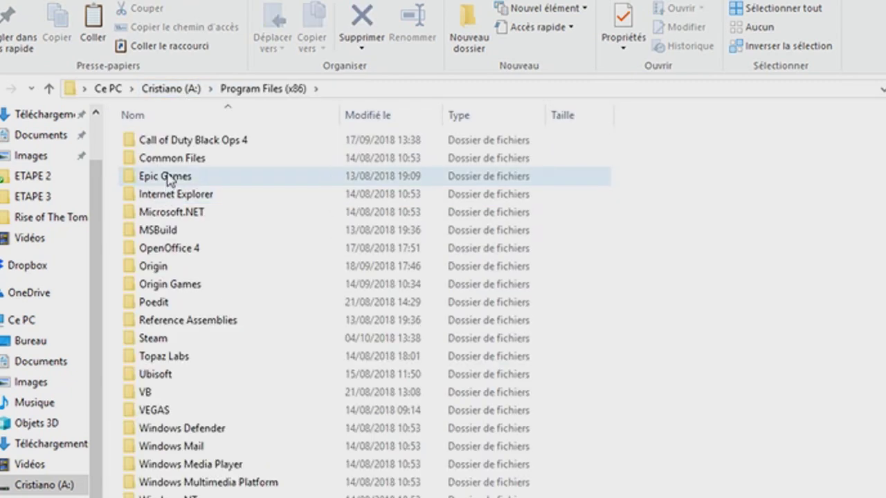
double_click(168, 178)
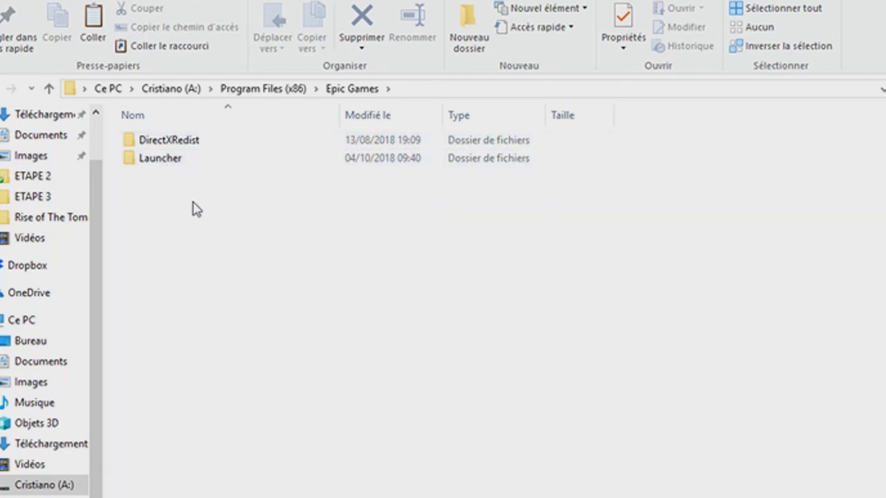
left_click(189, 89)
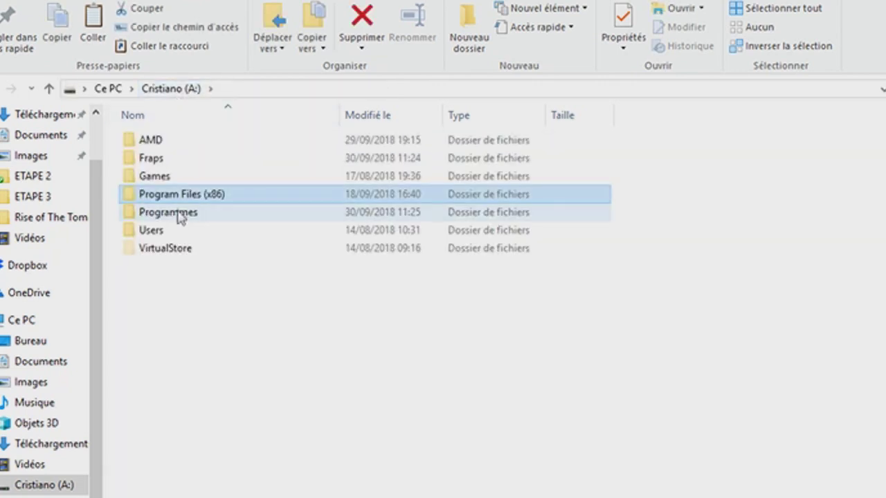
Go to Programmes > Epic Games > Fortnite > FortniteGame > Binaries > Win64 on the A: drive and locate the Fortnite executables.
double_click(178, 217)
double_click(160, 212)
left_click(159, 142)
double_click(158, 142)
double_click(163, 159)
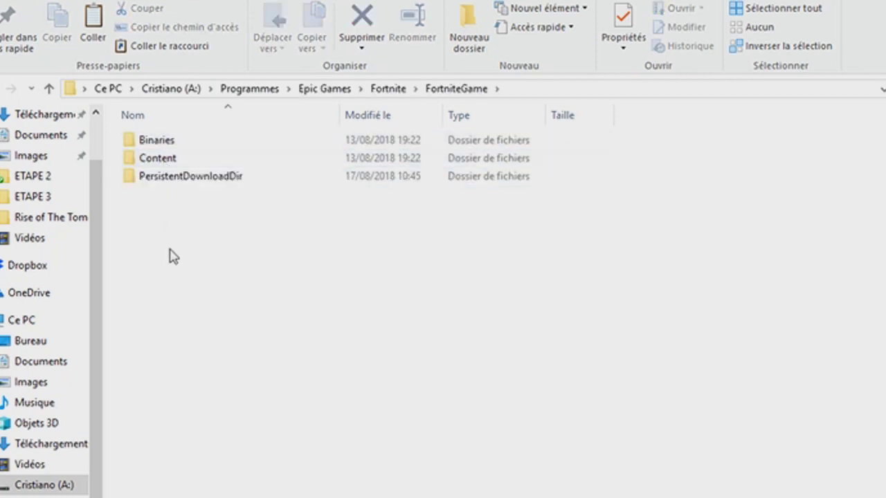
double_click(165, 142)
double_click(164, 159)
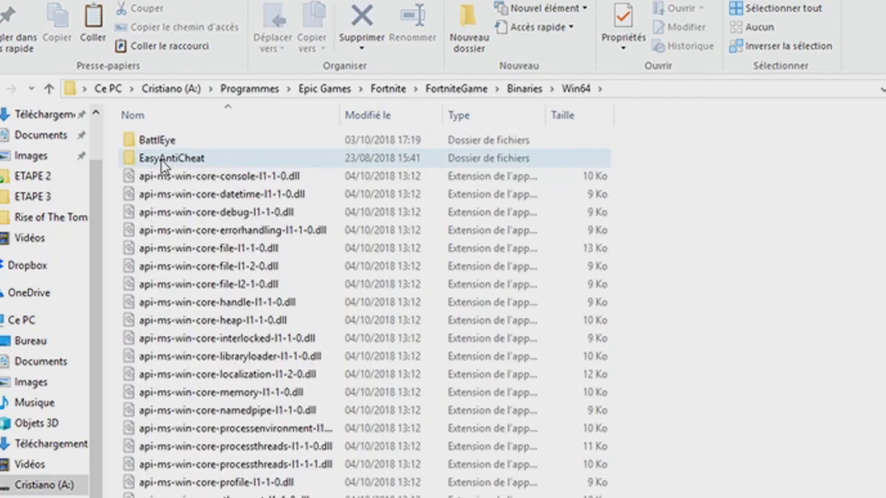
scroll(374, 320, "down", 3)
scroll(373, 320, "down", 10)
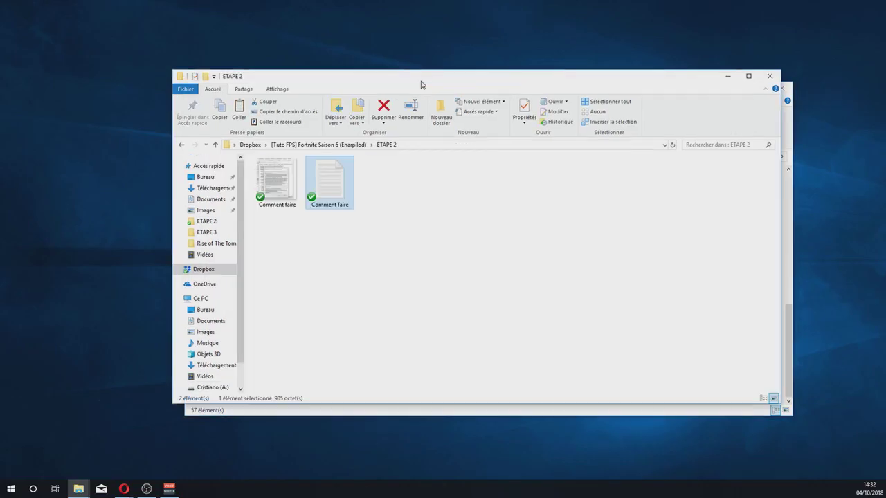
View the Comment faire image in the ETAPE 2 folder to examine the high-DPI settings, and close it.
double_click(277, 180)
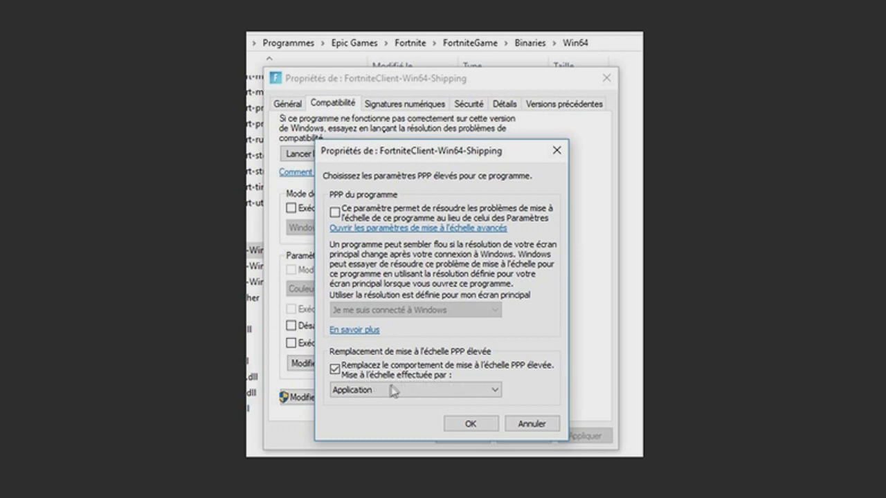
key("Escape")
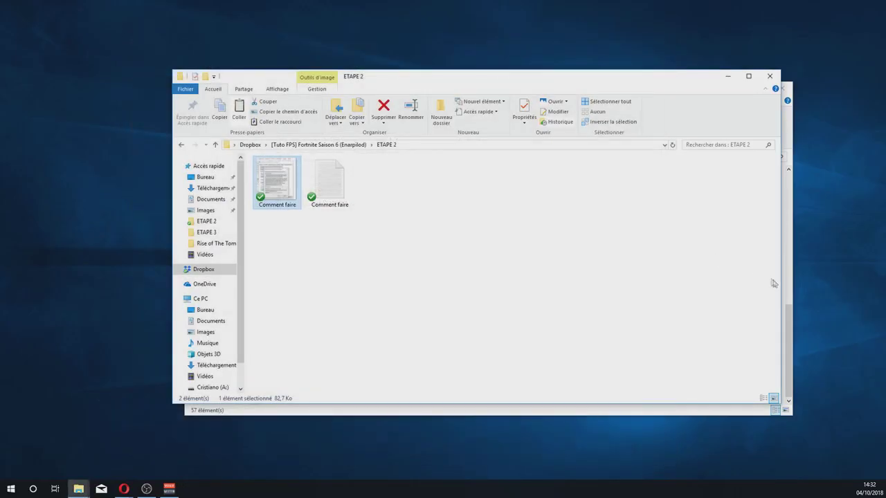
Override high-DPI scaling with Application in the compatibility properties of the Fortnite executables in Win64, and close that folder window.
left_click(785, 313)
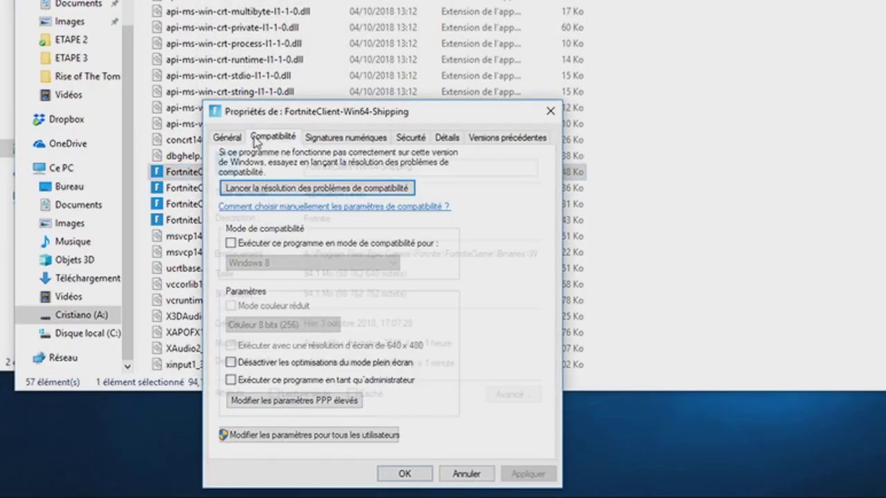
left_click(343, 424)
left_click(413, 461)
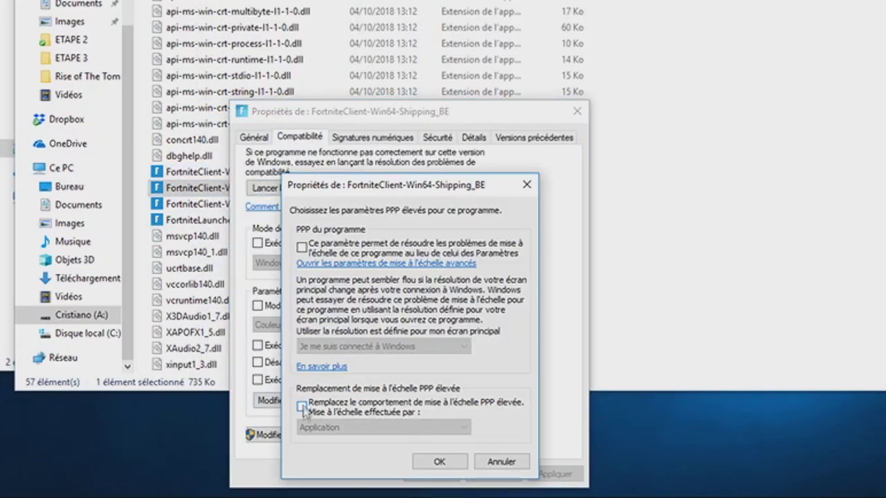
left_click(432, 474)
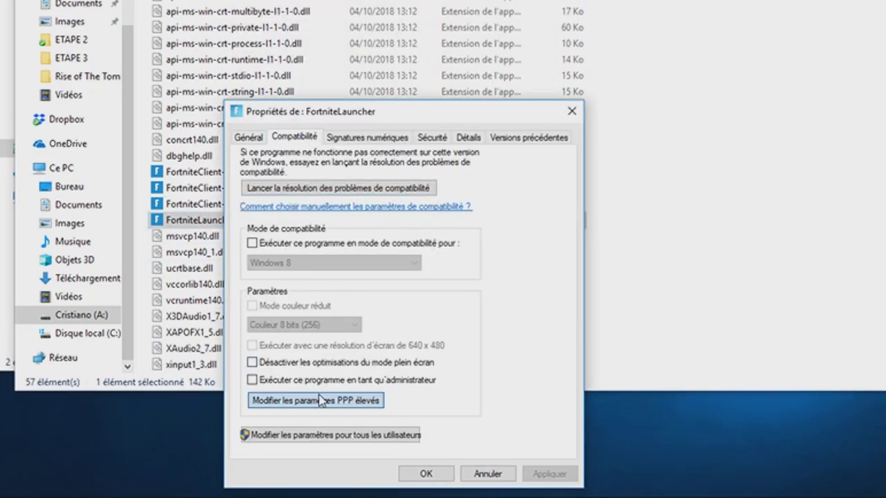
left_click(326, 403)
left_click(431, 466)
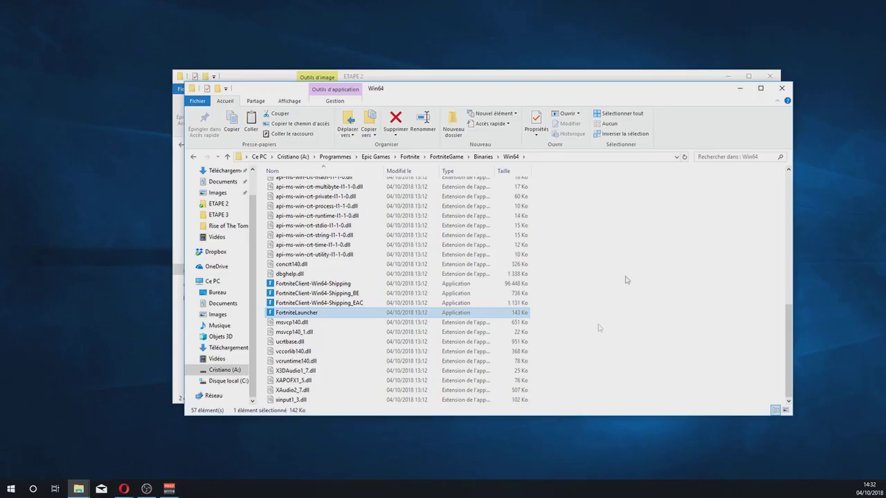
left_click(781, 88)
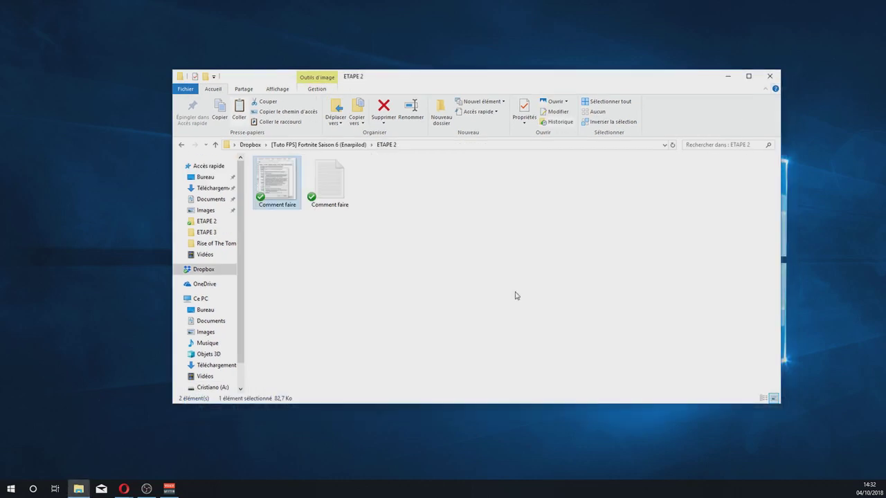
Open the ETAPE 3 folder, view the Comment faire and Comment faire (launcher) images, and close them.
key("ctrl+a")
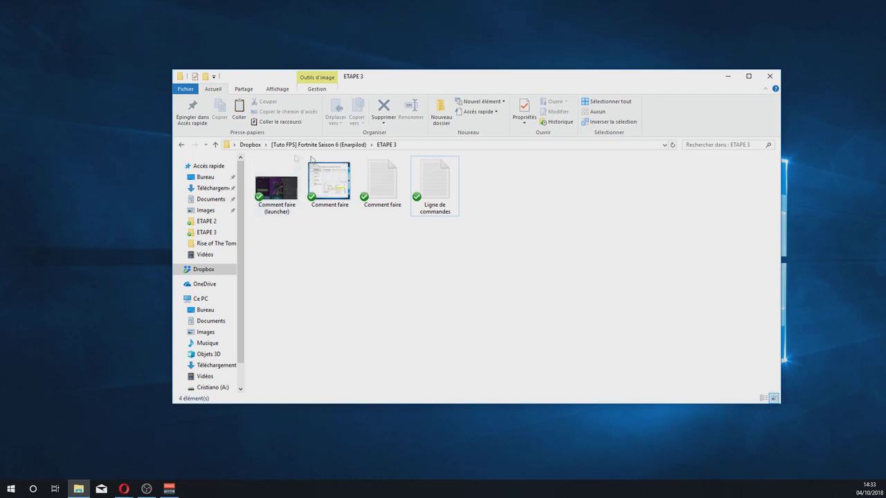
double_click(334, 187)
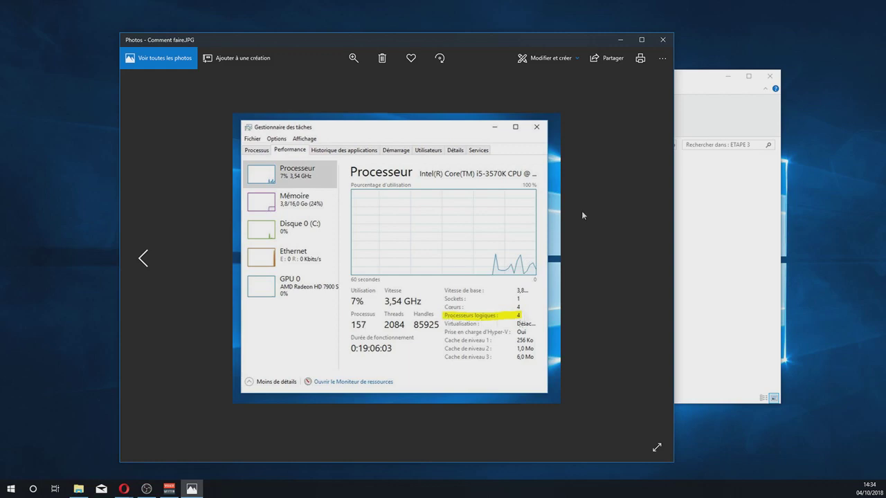
left_click(662, 39)
double_click(281, 183)
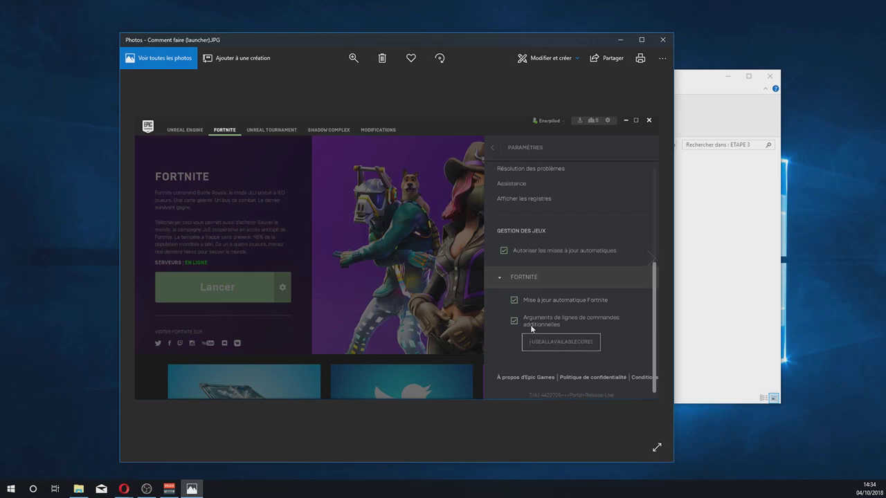
left_click(661, 53)
left_click(660, 41)
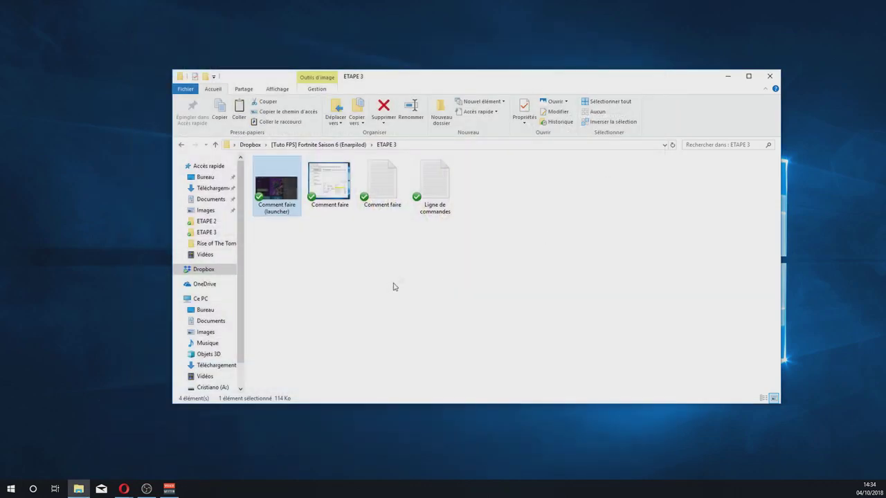
Open the Ligne de commandes text file from ETAPE 3, reposition its window and select the number after -PREFERREDPROCESSOR.
double_click(430, 193)
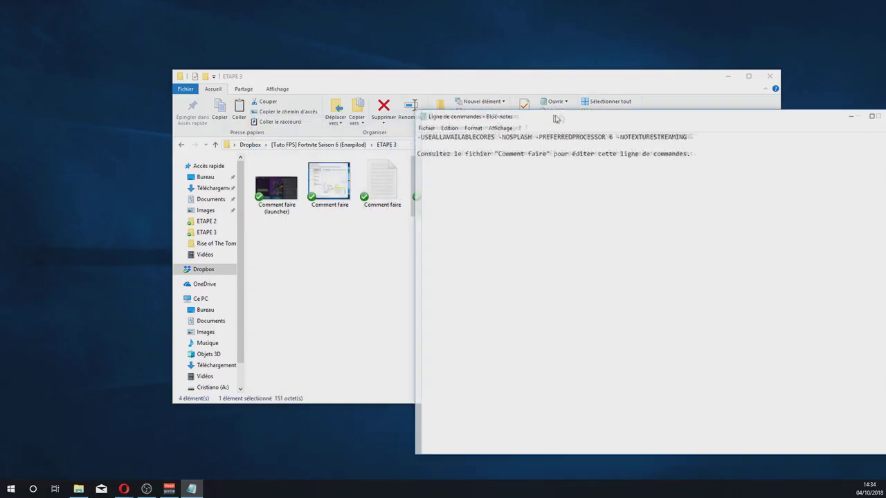
left_click_drag(564, 121, 391, 119)
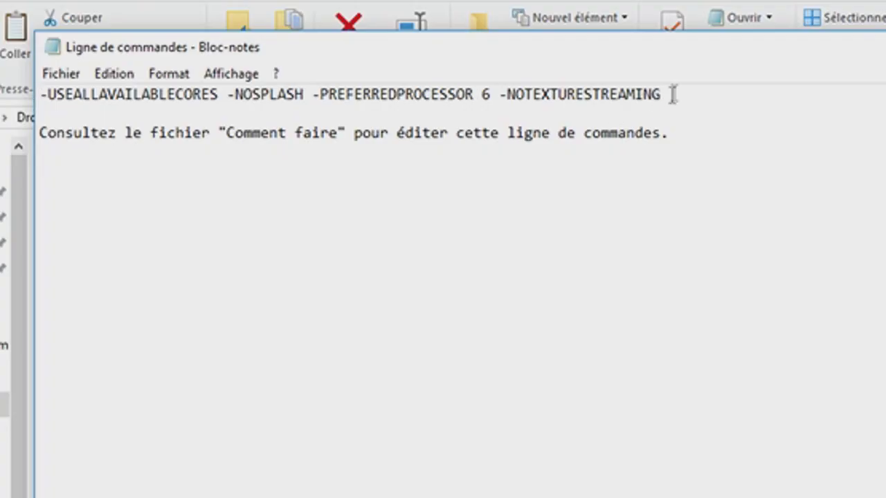
double_click(484, 94)
type("6")
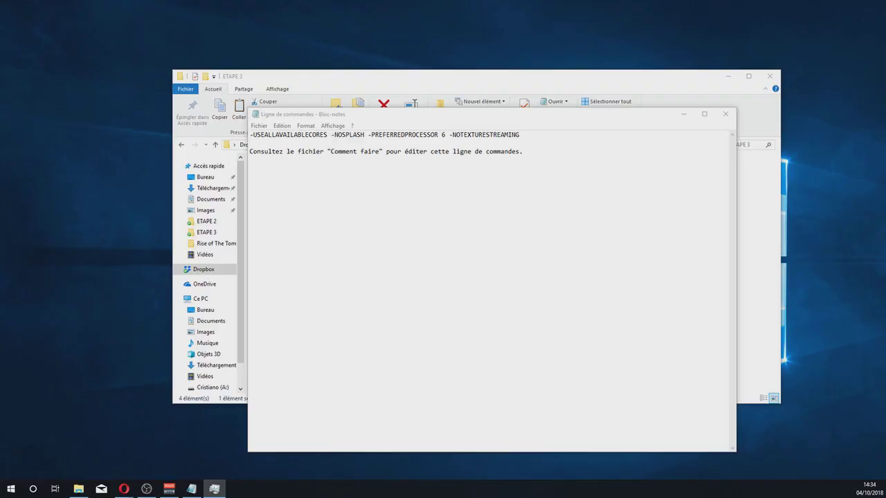
Check the number of logical processors in the Task Manager's processor performance details, and close the Task Manager.
key("ctrl+alt+Delete")
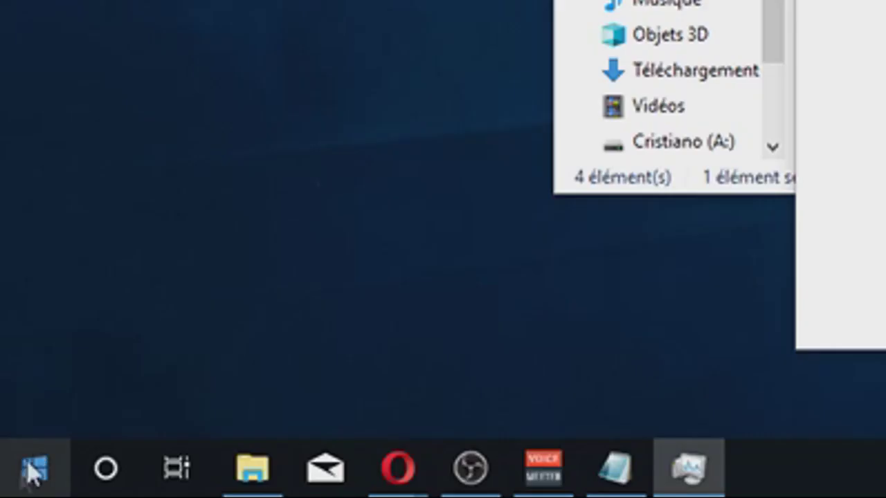
right_click(10, 487)
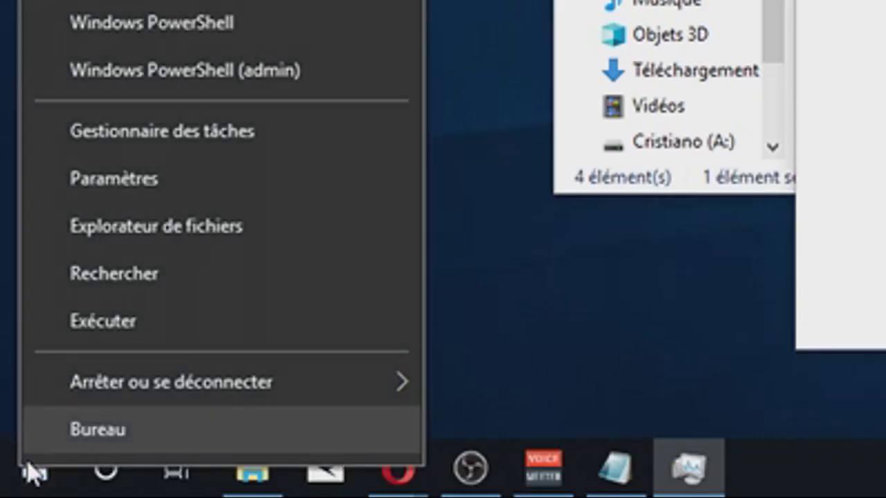
left_click(129, 137)
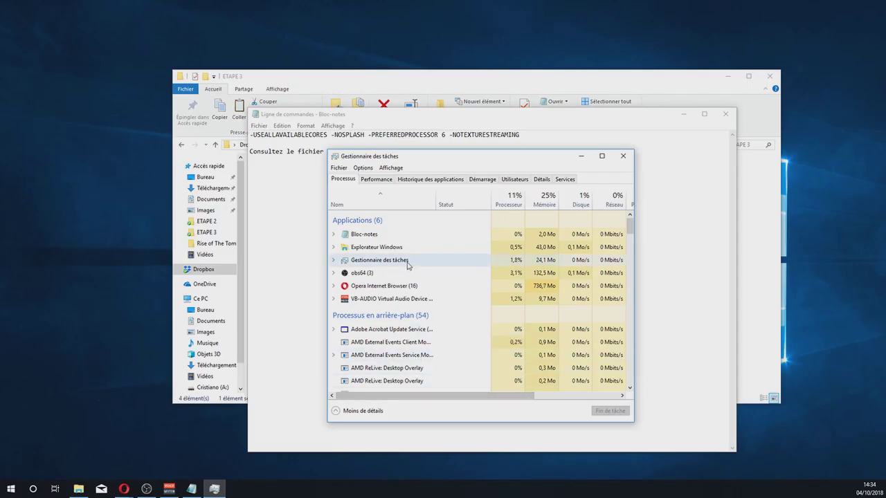
left_click(377, 180)
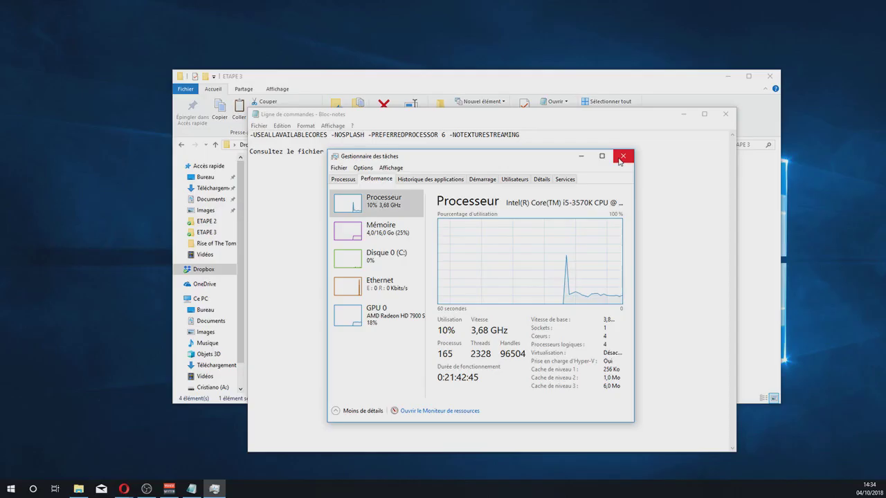
left_click(621, 154)
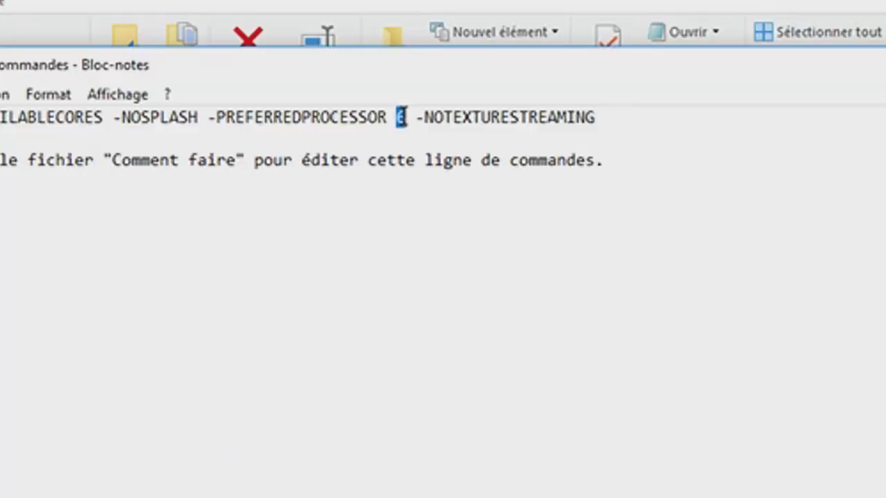
Set the -PREFERREDPROCESSOR value to 4 and copy the whole command line from -USEALLAVAILABLECORES to -NOTEXTURESTREAMING.
type("4")
left_click_drag(597, 117, 0, 115)
right_click(53, 111)
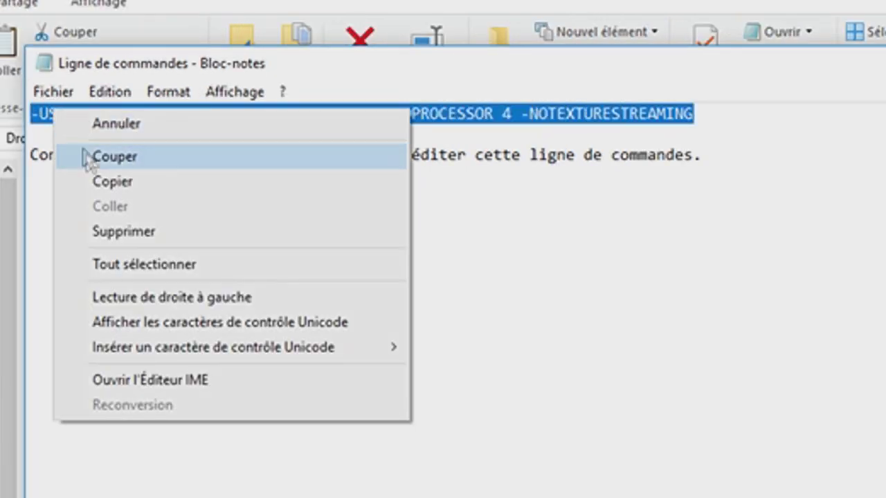
left_click(115, 182)
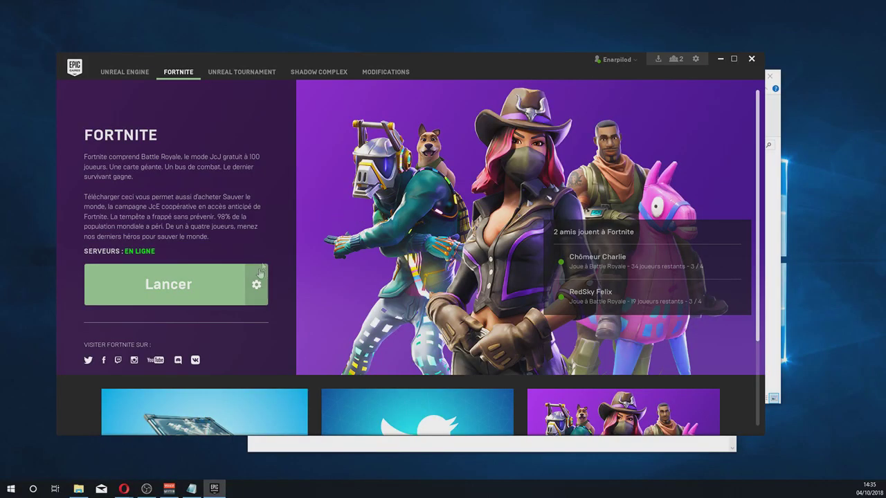
Switch to the Epic Games Launcher, open its general settings and expand the Fortnite section under game management.
left_click(257, 286)
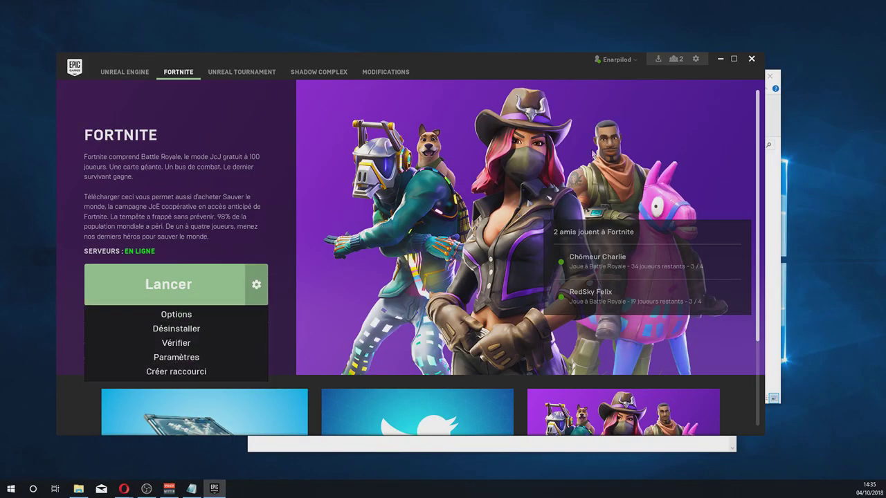
left_click(712, 93)
left_click(697, 61)
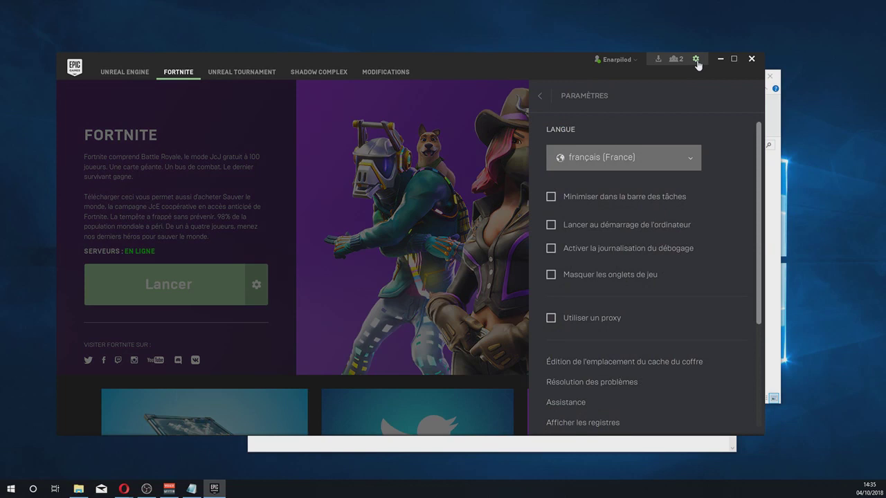
scroll(659, 178, "down", 5)
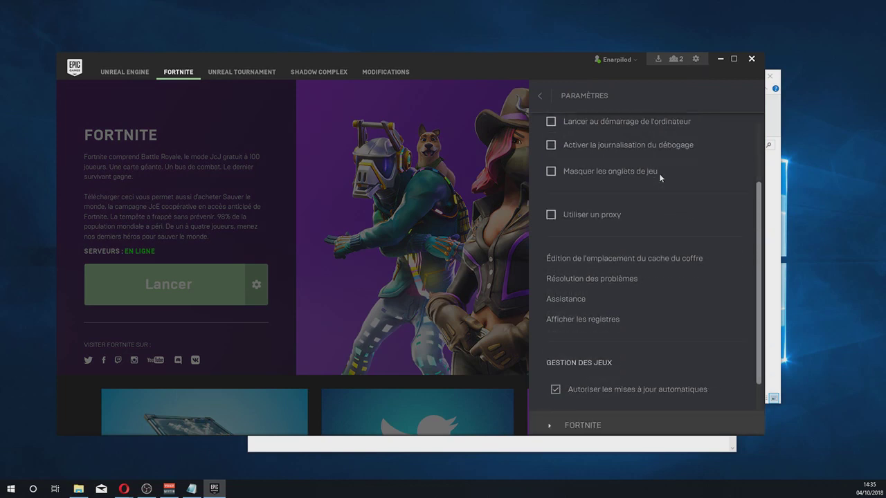
left_click(550, 361)
scroll(589, 353, "down", 2)
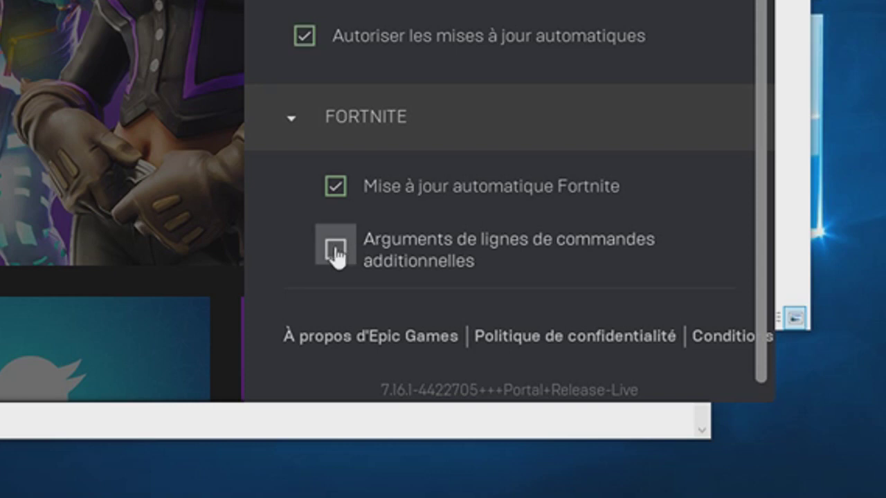
Enable additional command-line arguments for Fortnite and paste the copied command line as their value.
left_click(335, 252)
scroll(432, 277, "down", 1)
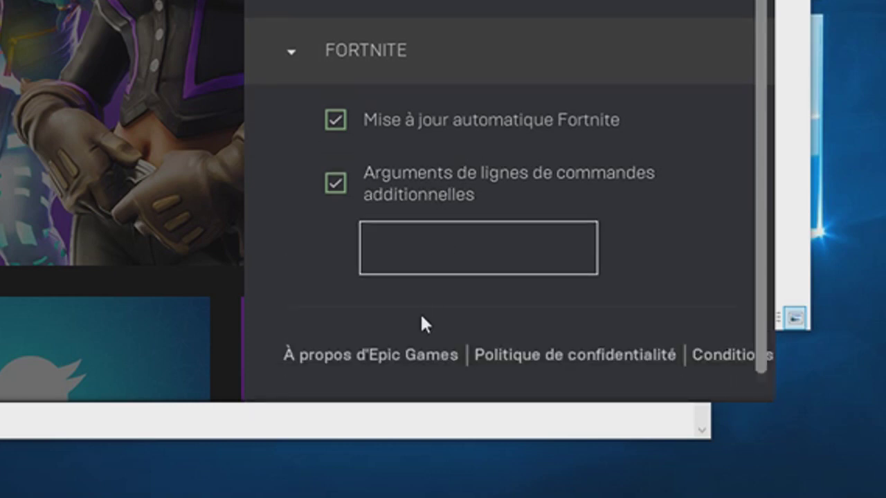
right_click(401, 245)
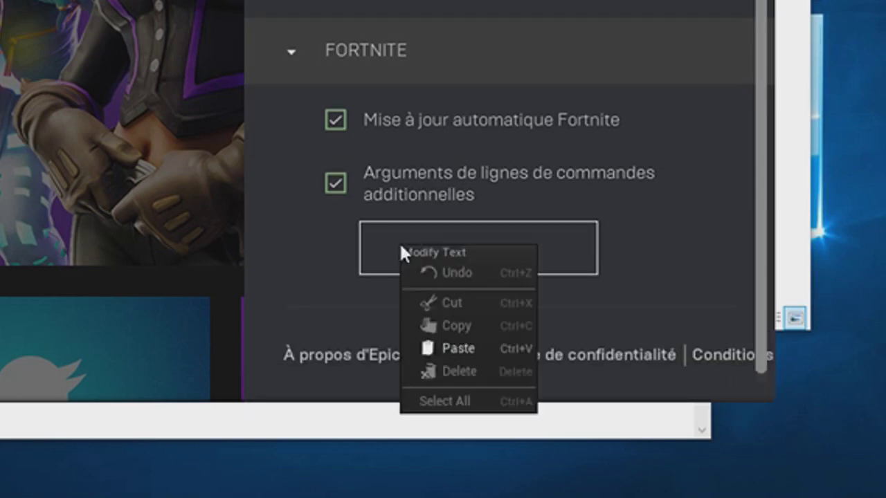
left_click(450, 349)
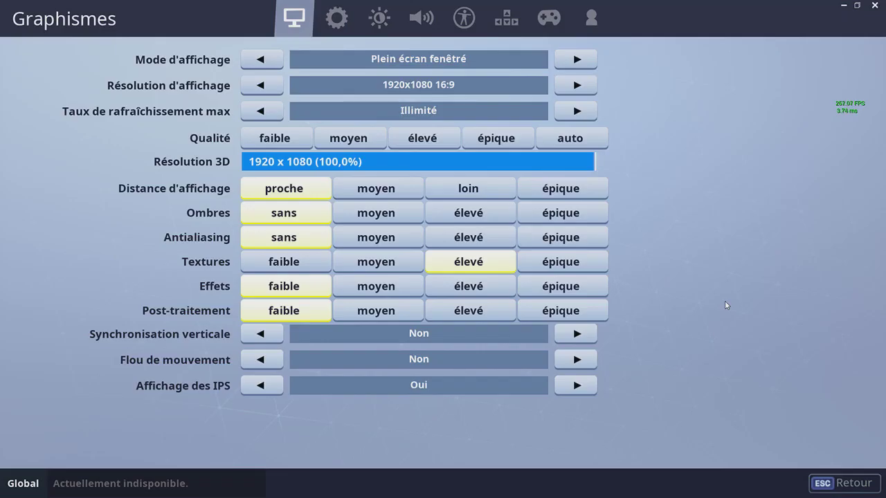